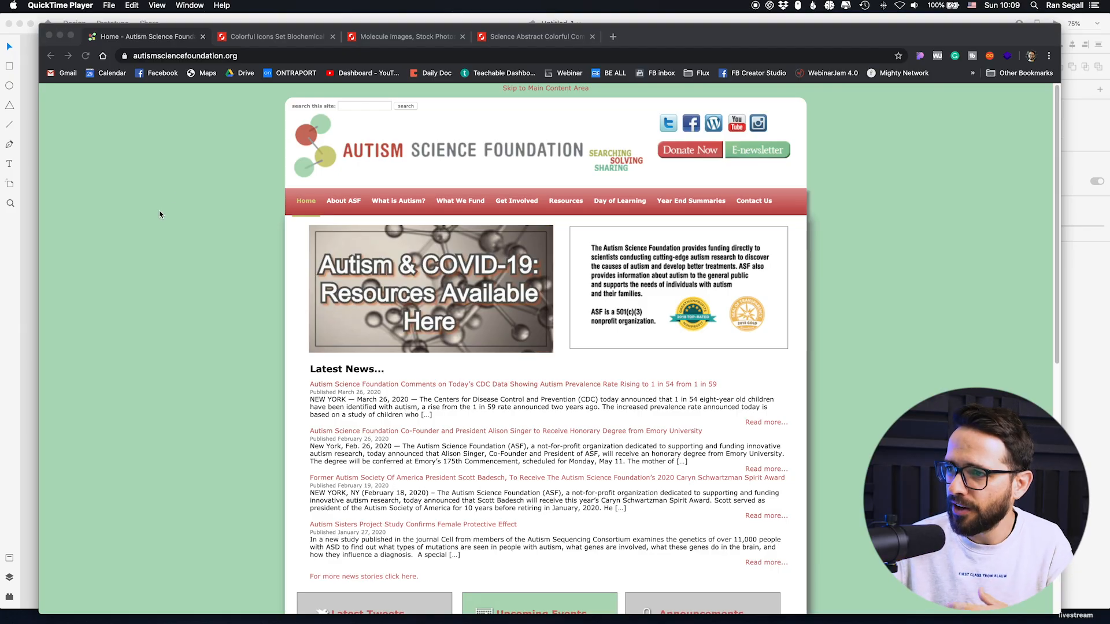
Bring the Chrome window showing autismsciencefoundation.org to the front for review.
left_click(159, 212)
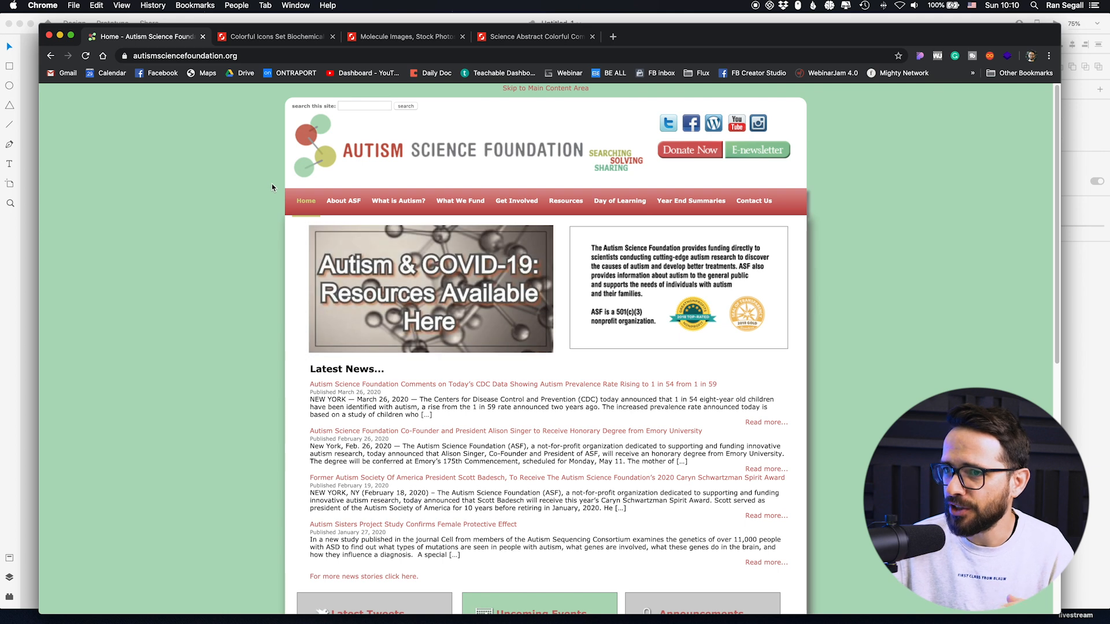
left_click(30, 301)
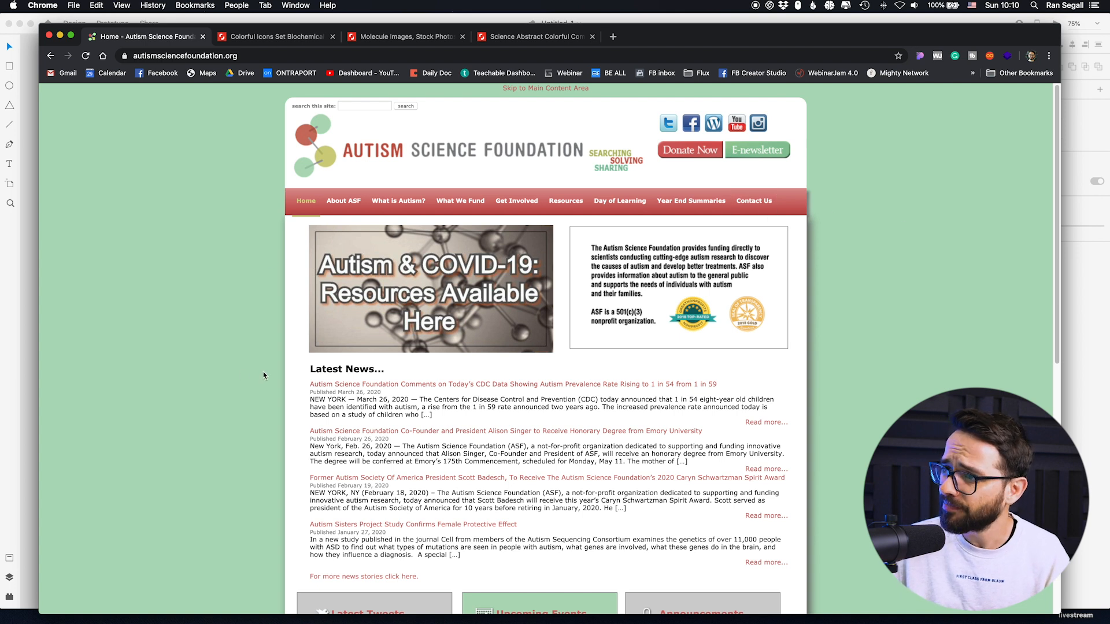
scroll(238, 367, "down", 5)
scroll(237, 367, "down", 5)
scroll(236, 367, "down", 3)
scroll(232, 371, "up", 10)
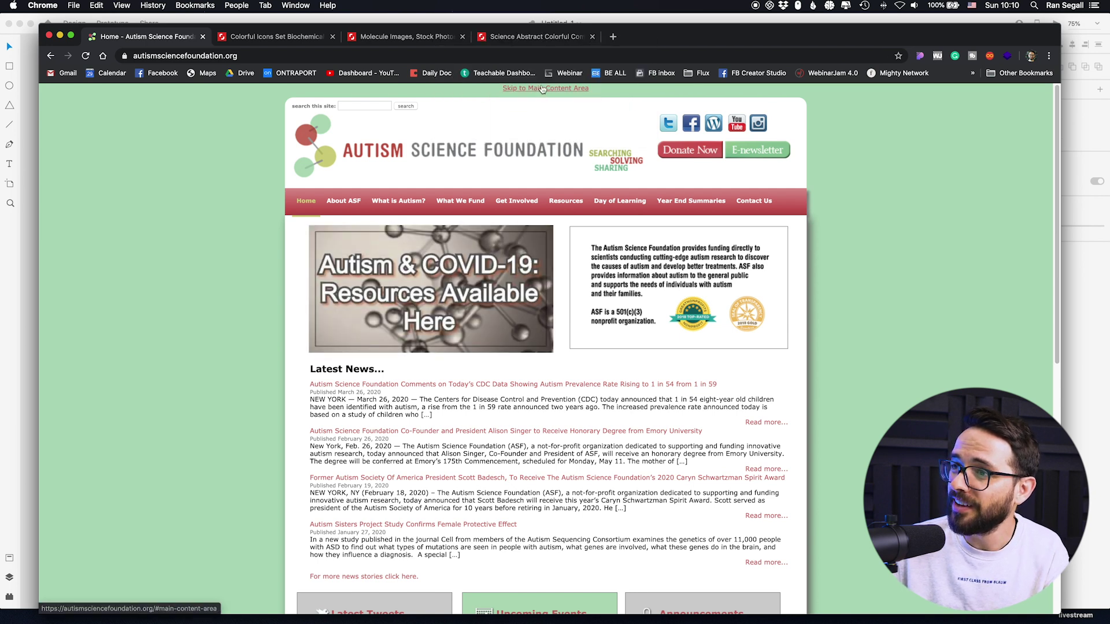
left_click(544, 90)
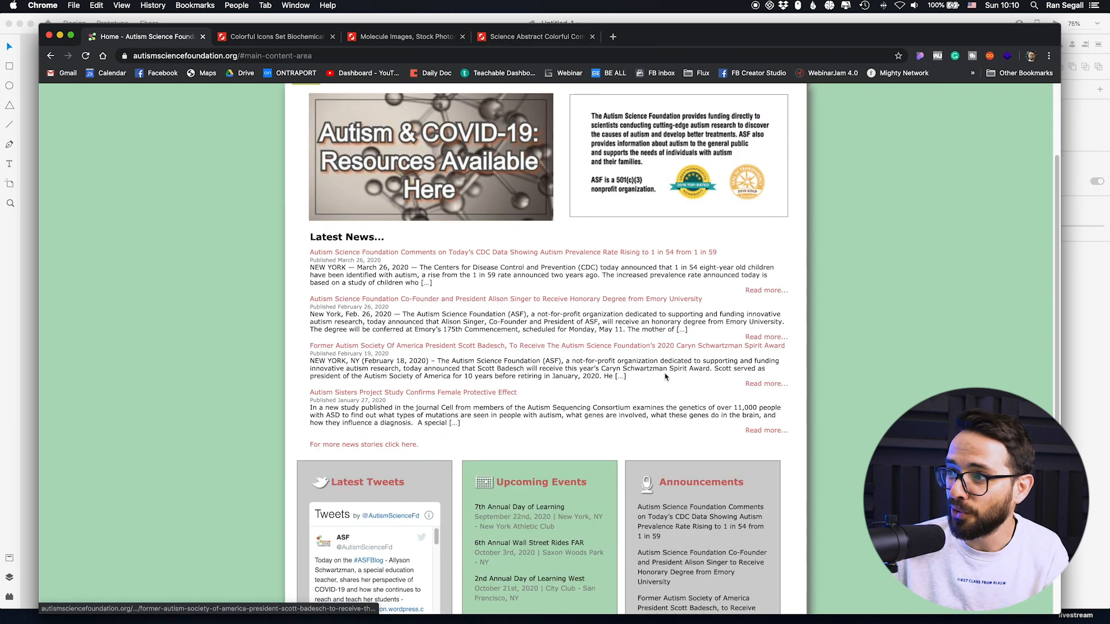
scroll(253, 300, "up", 5)
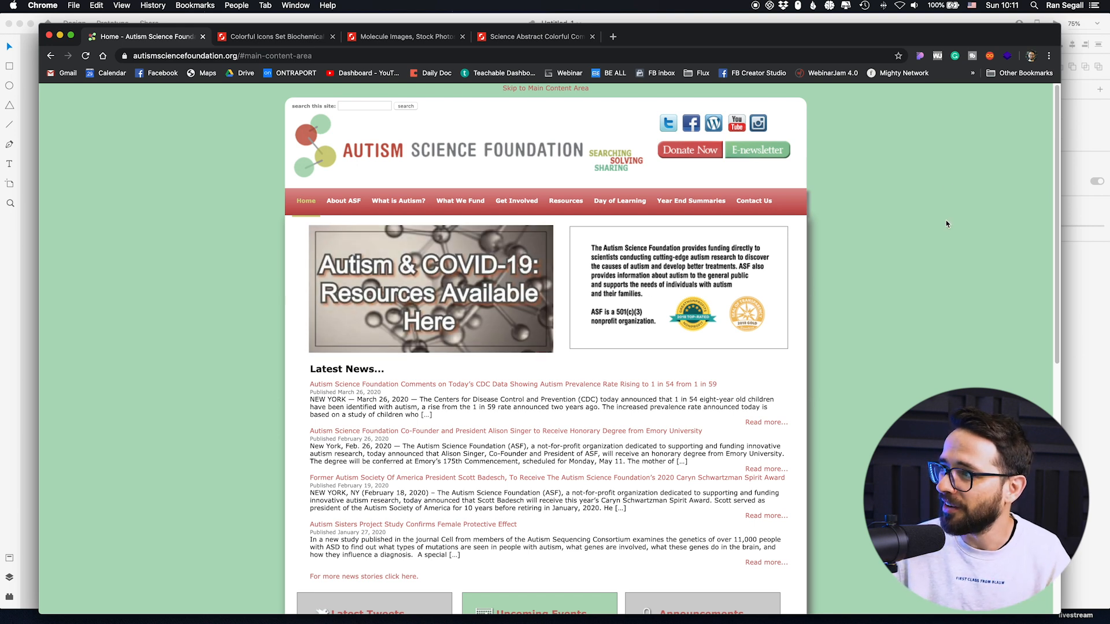
left_click(1008, 57)
left_click(1008, 57)
left_click(1008, 57)
key("Escape")
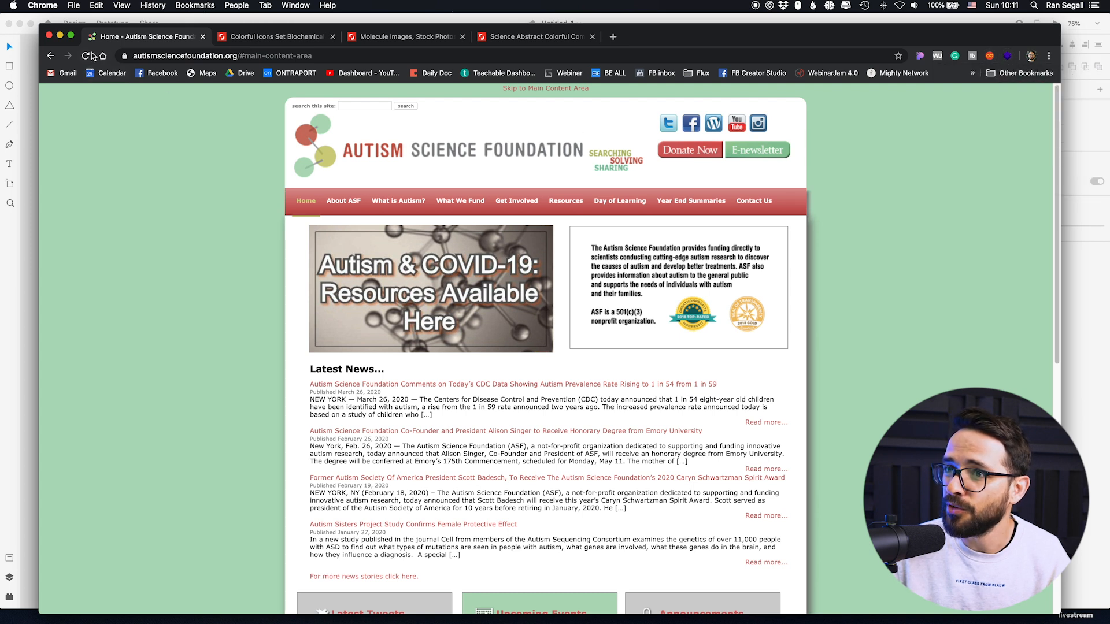
Reload the homepage and check its tech stack with Wappalyzer, revealing WordPress.
left_click(87, 56)
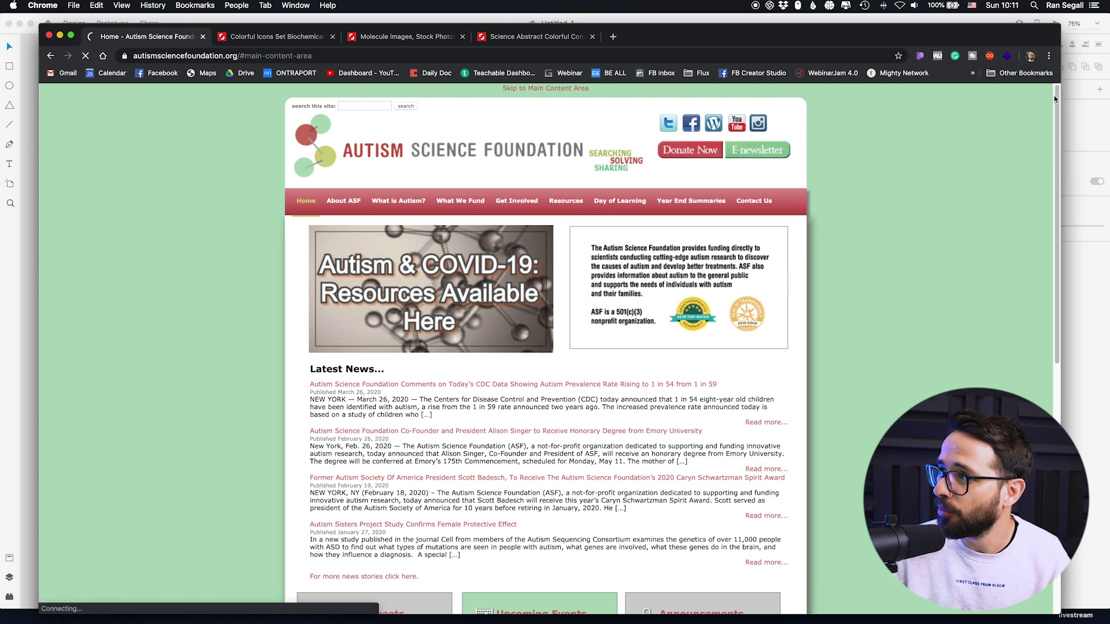
left_click(1005, 58)
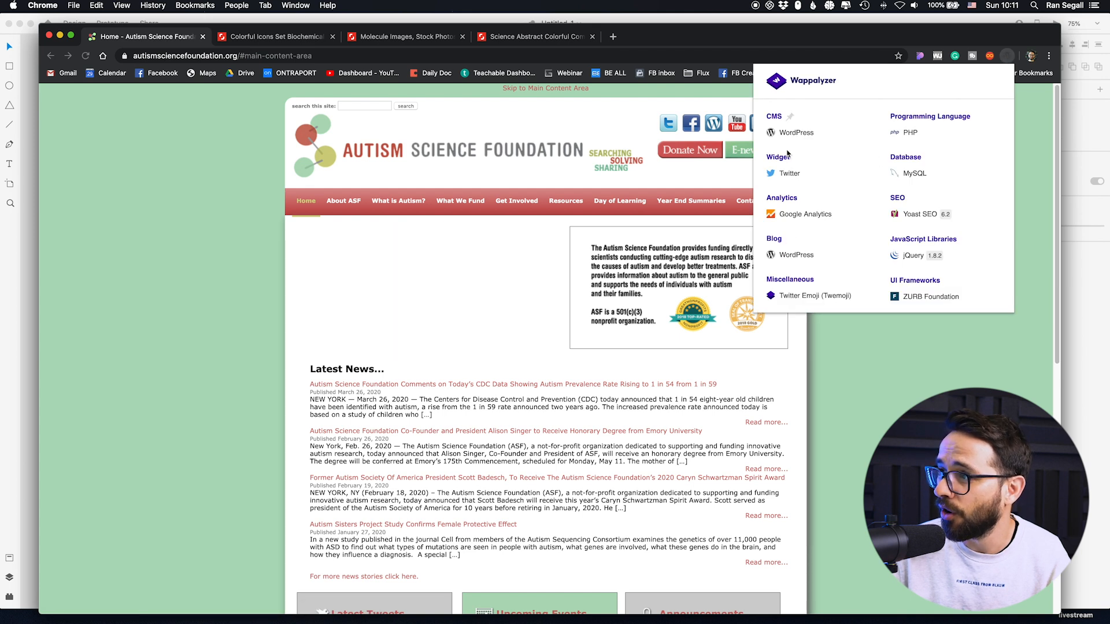
left_click(888, 364)
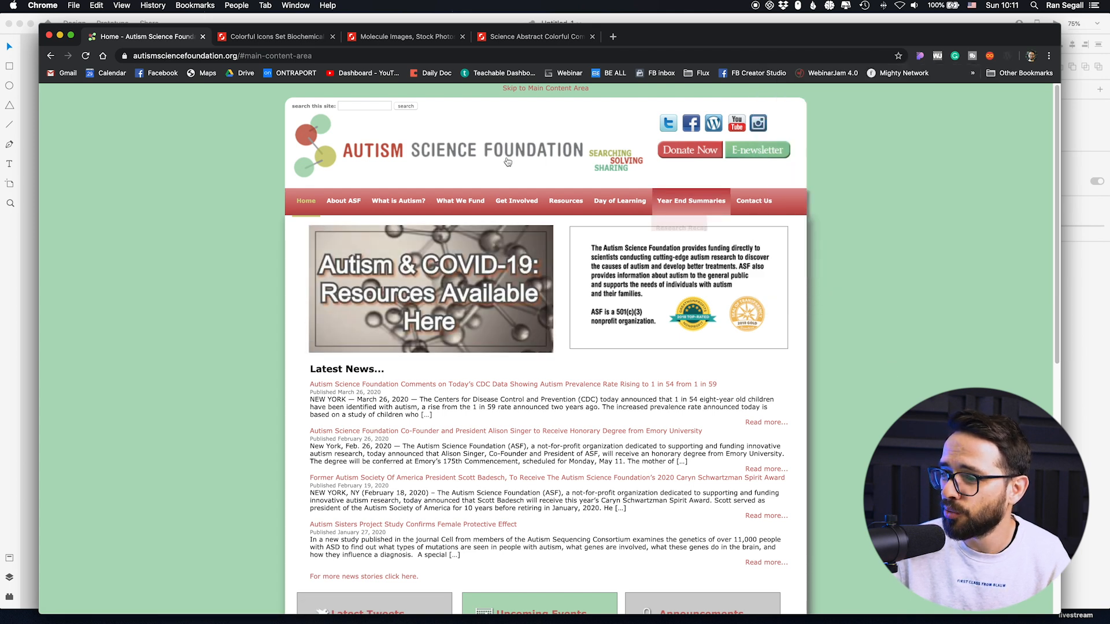
scroll(347, 386, "down", 10)
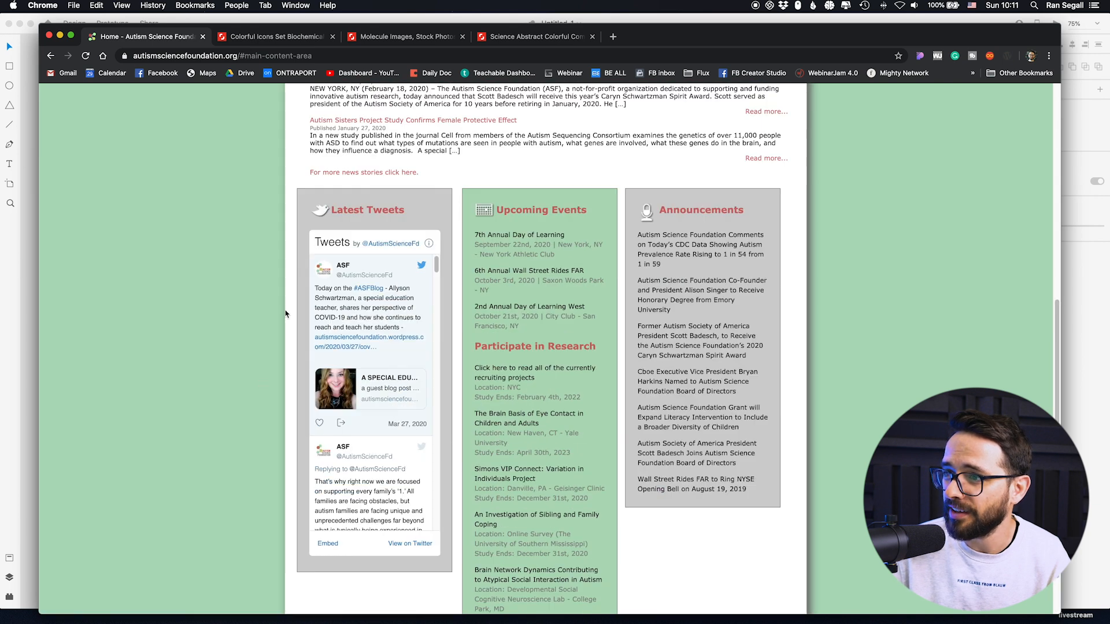
scroll(259, 388, "up", 10)
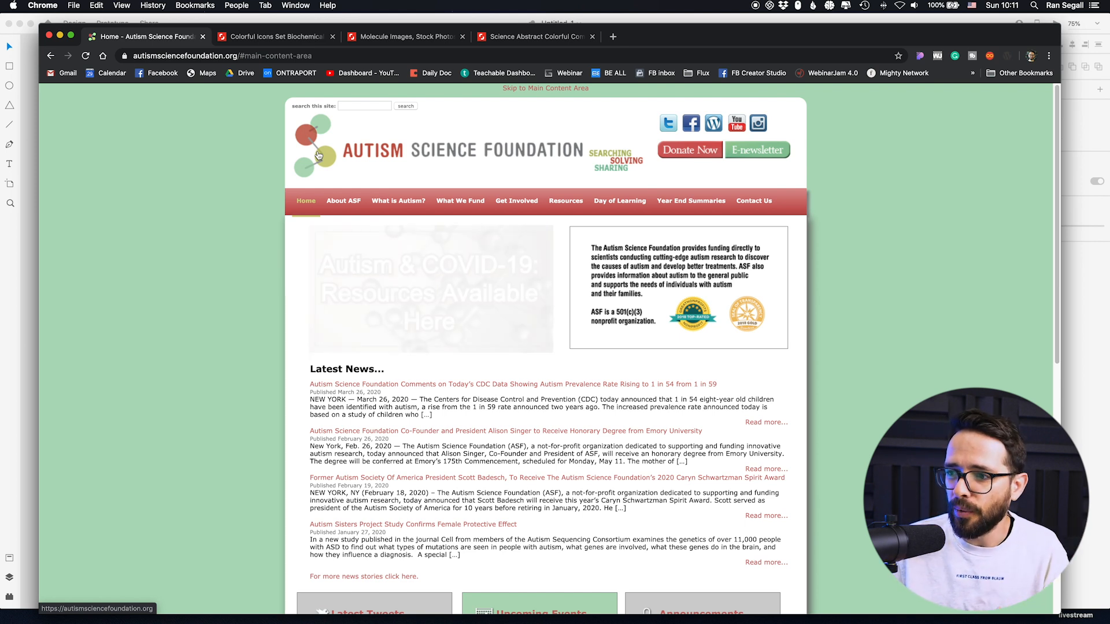
mouse_move(343, 201)
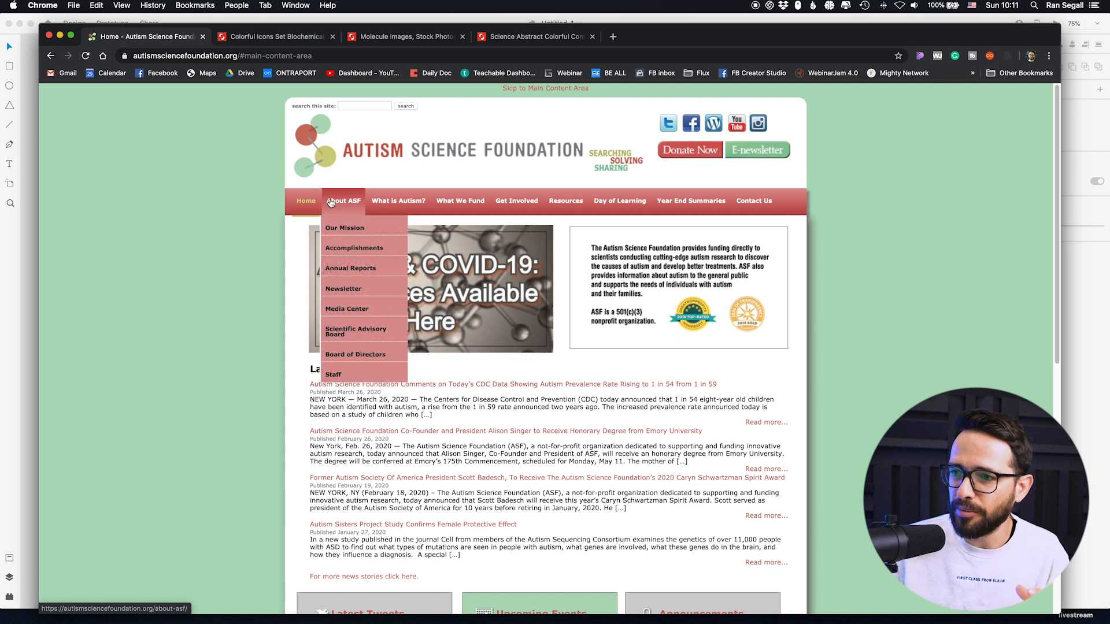
Review the lab icon set, molecule results and the colourful science lab poster in Shutterstock.
left_click(277, 39)
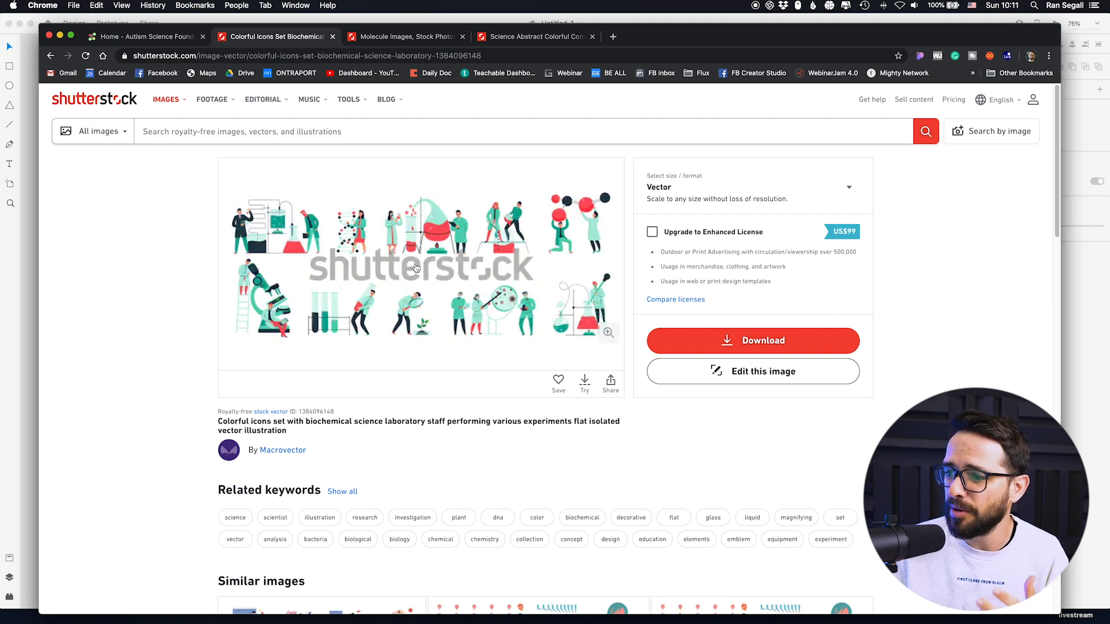
scroll(415, 267, "down", 5)
scroll(451, 286, "up", 5)
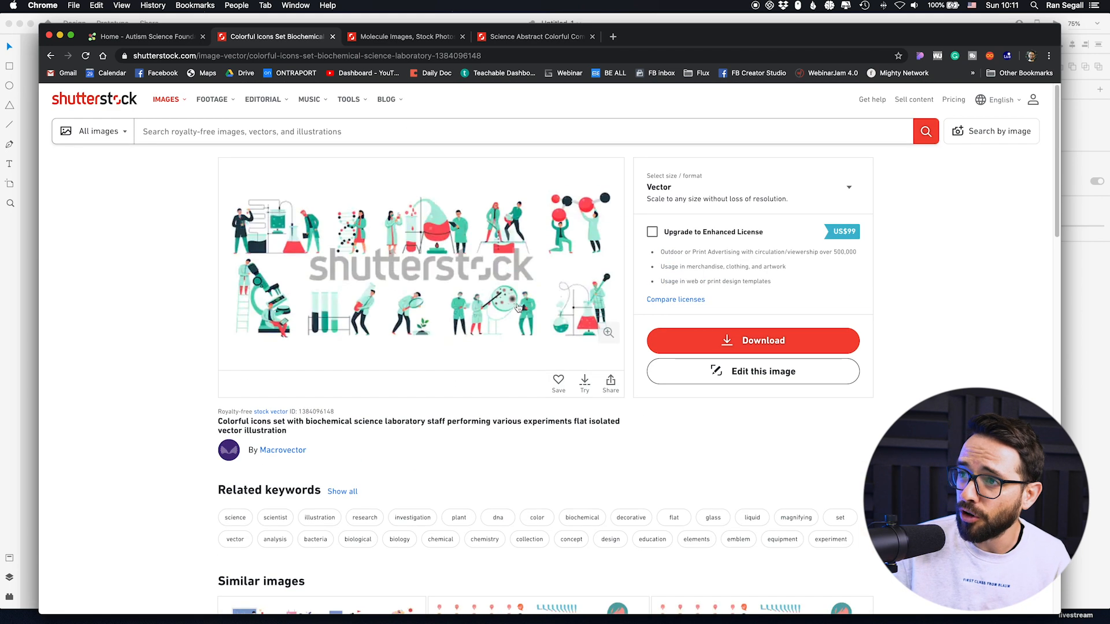
left_click(402, 37)
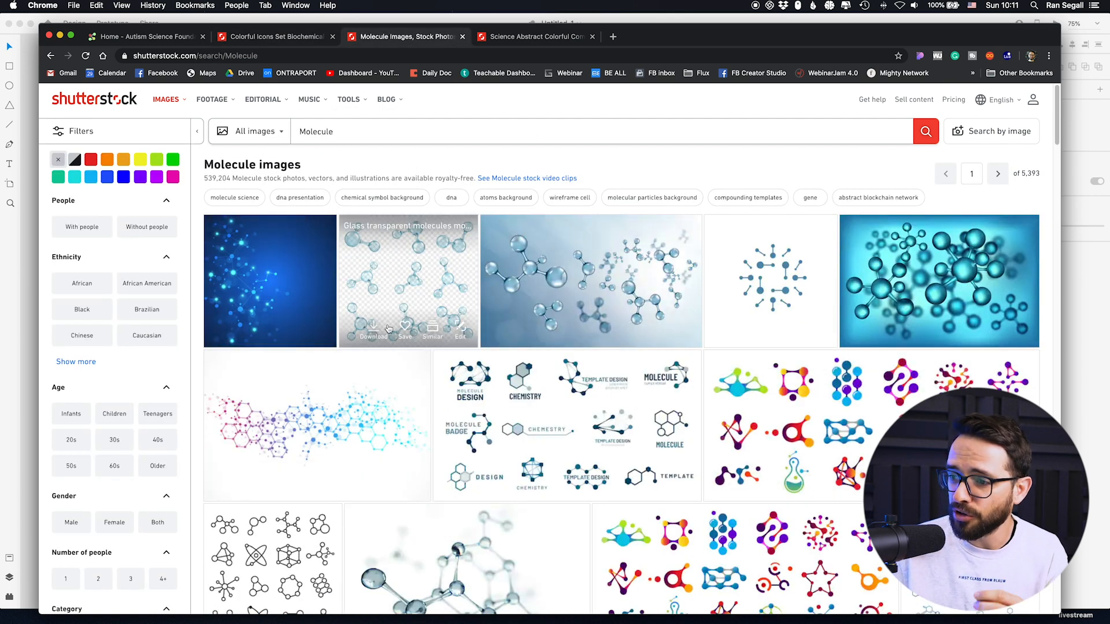
left_click(517, 37)
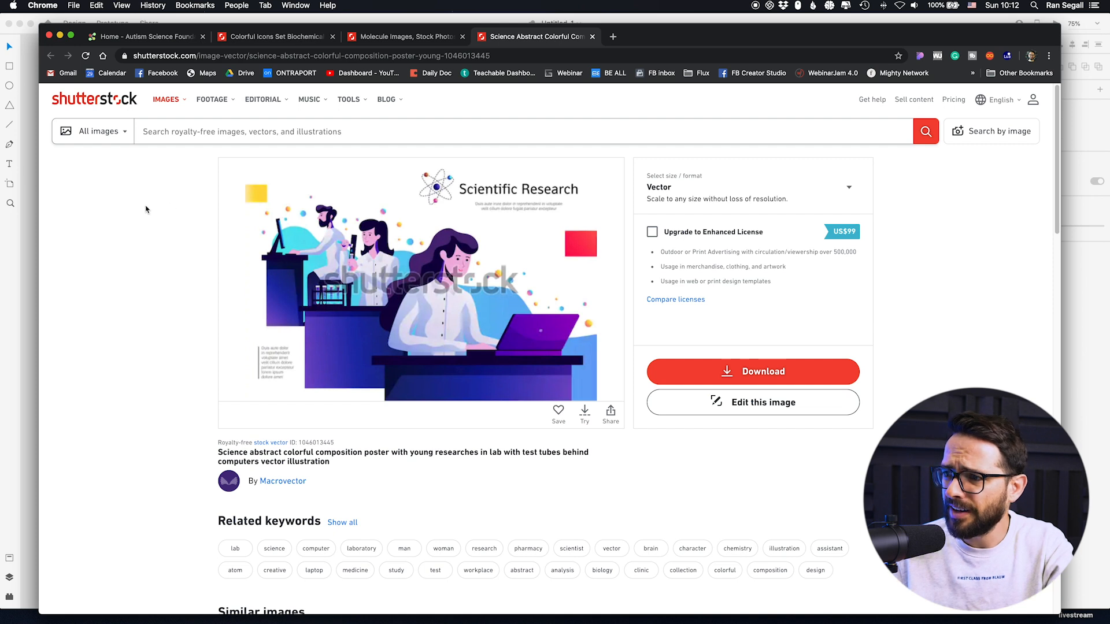
scroll(208, 243, "down", 15)
Switch to Illustrator and compare the scientist illustration against the original stock document.
key("super+Tab")
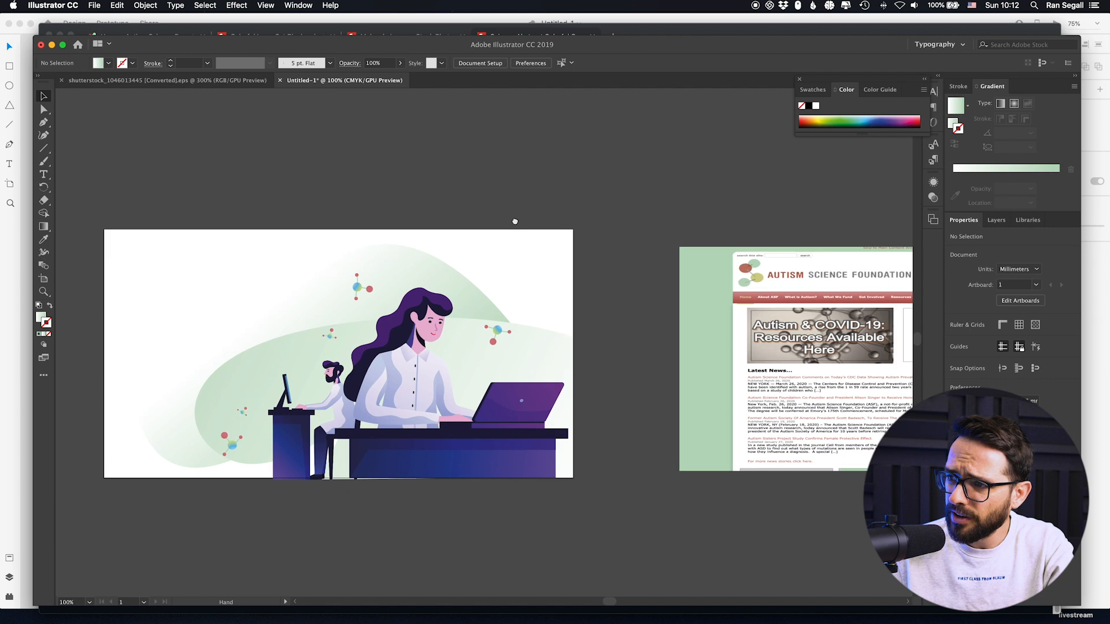
scroll(559, 254, "down", 2)
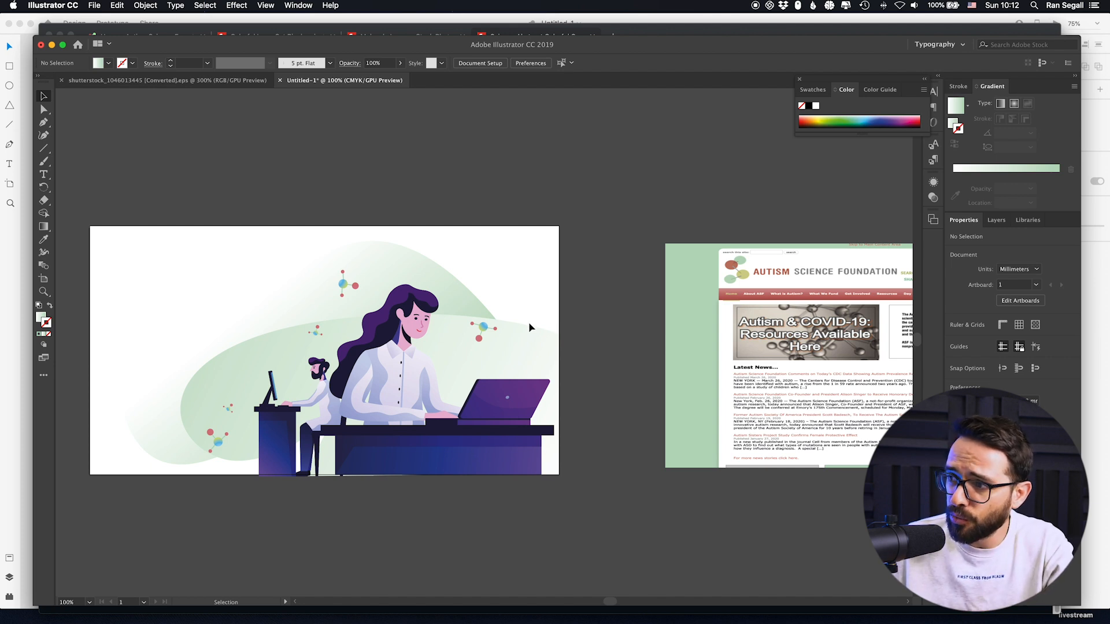
key("super+equal")
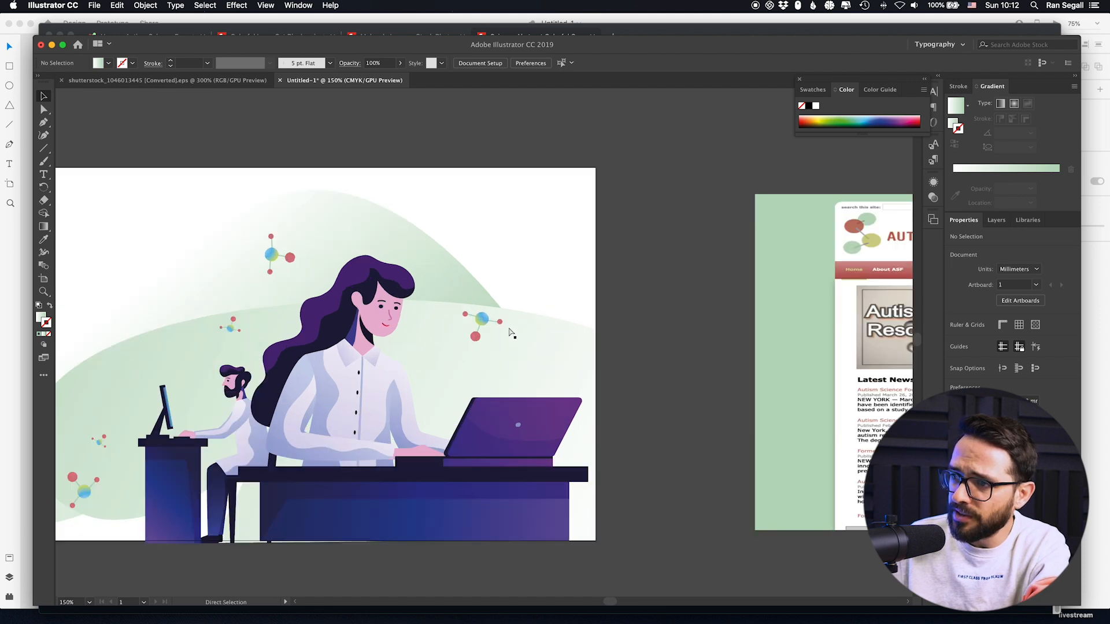
key("super+equal")
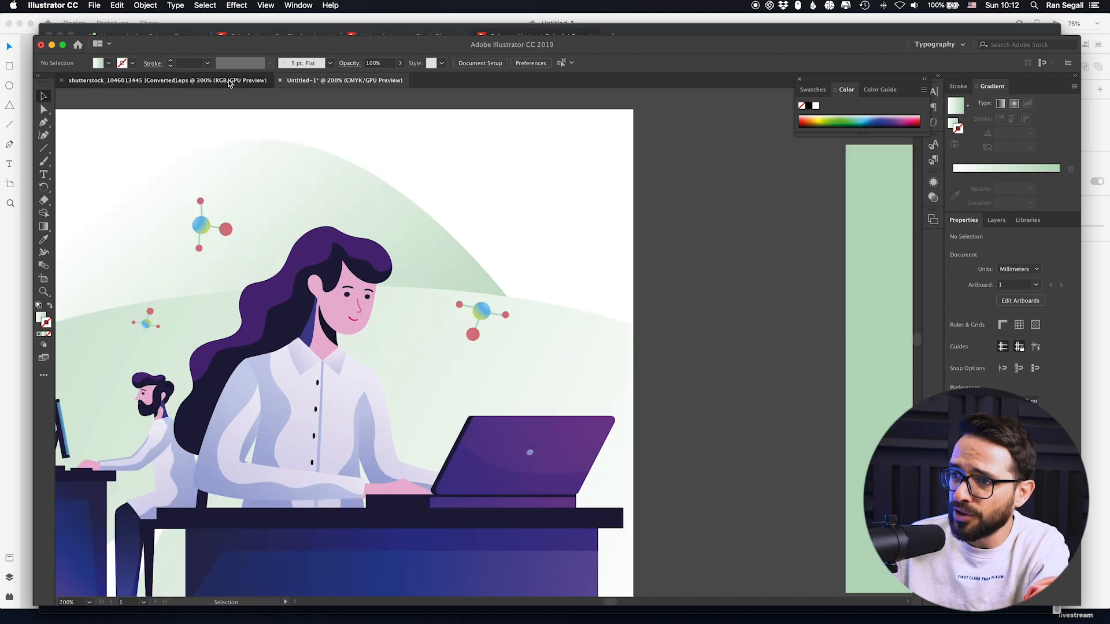
left_click(164, 80)
left_click(353, 245)
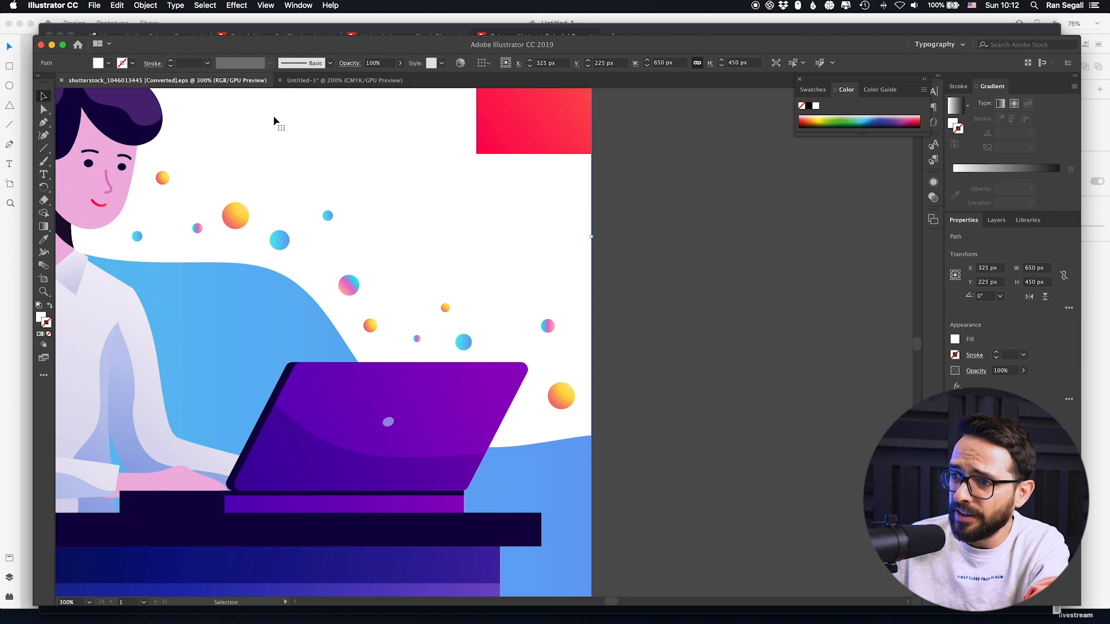
left_click(345, 79)
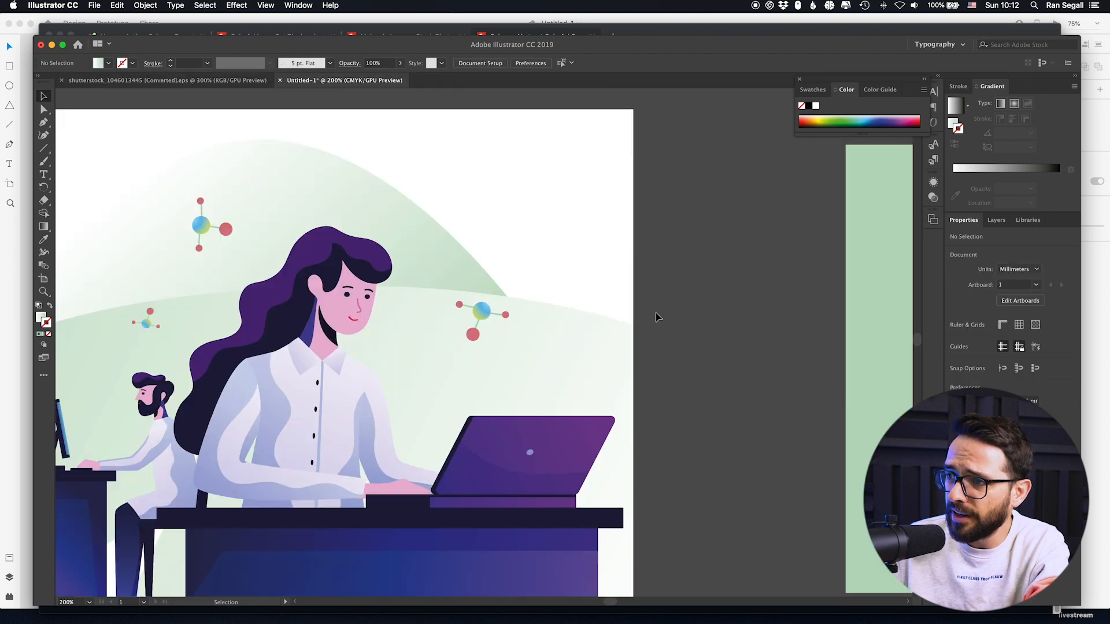
Show the scientist illustration at 100% actual size in the working document.
key("super+minus")
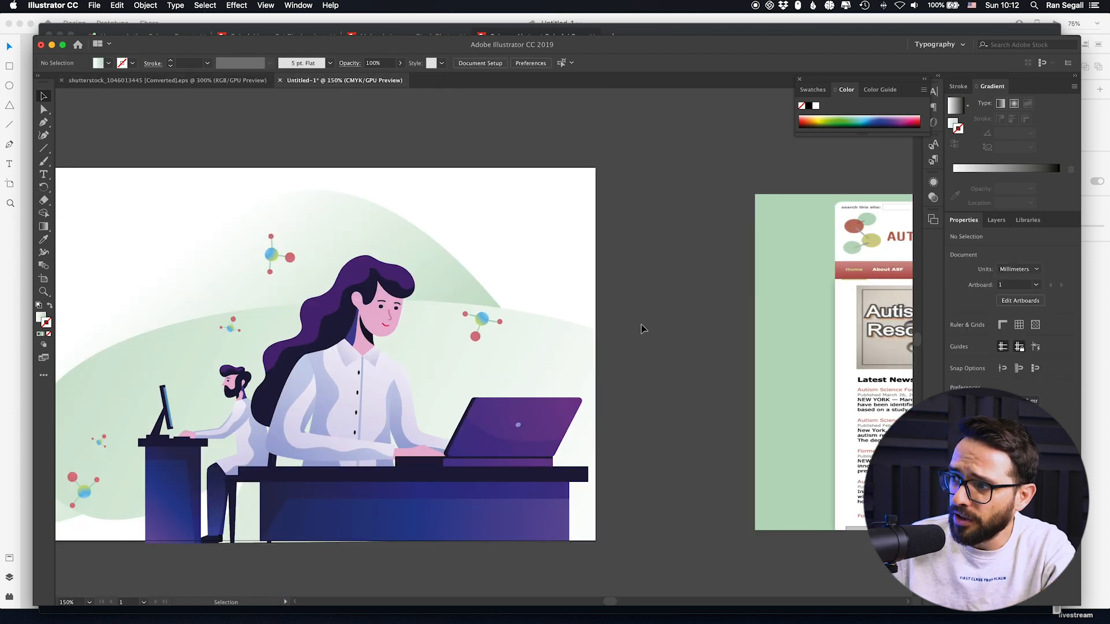
left_click_drag(657, 332, 643, 321)
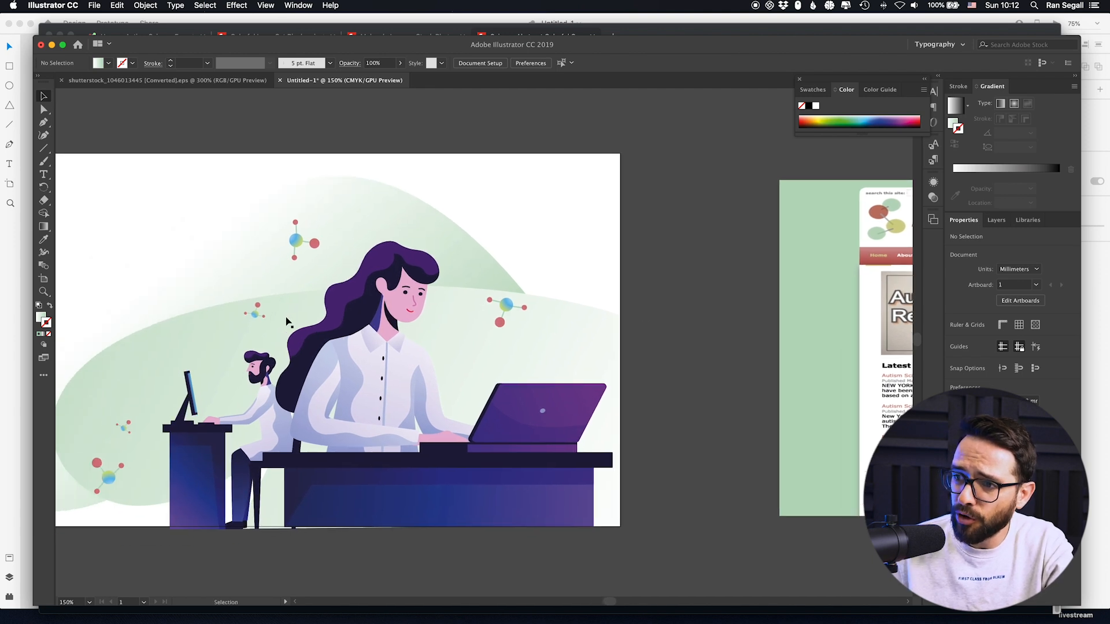
key("super+0")
key("super+1")
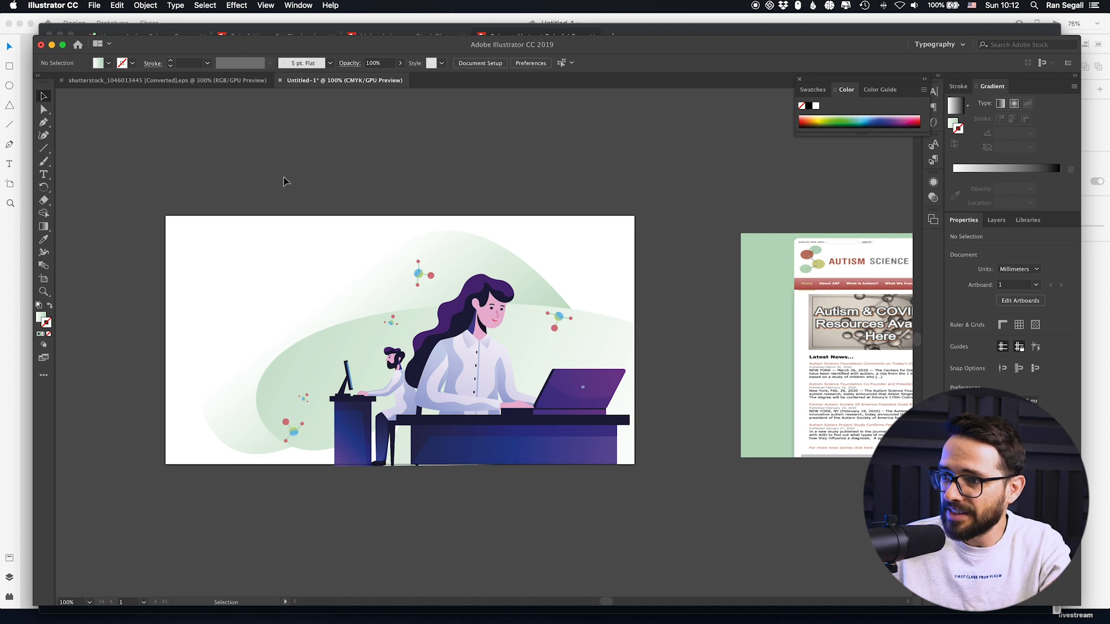
Switch to Adobe XD and zoom in to 75% on the old site screenshot artboard.
key("super+Tab")
key("Tab")
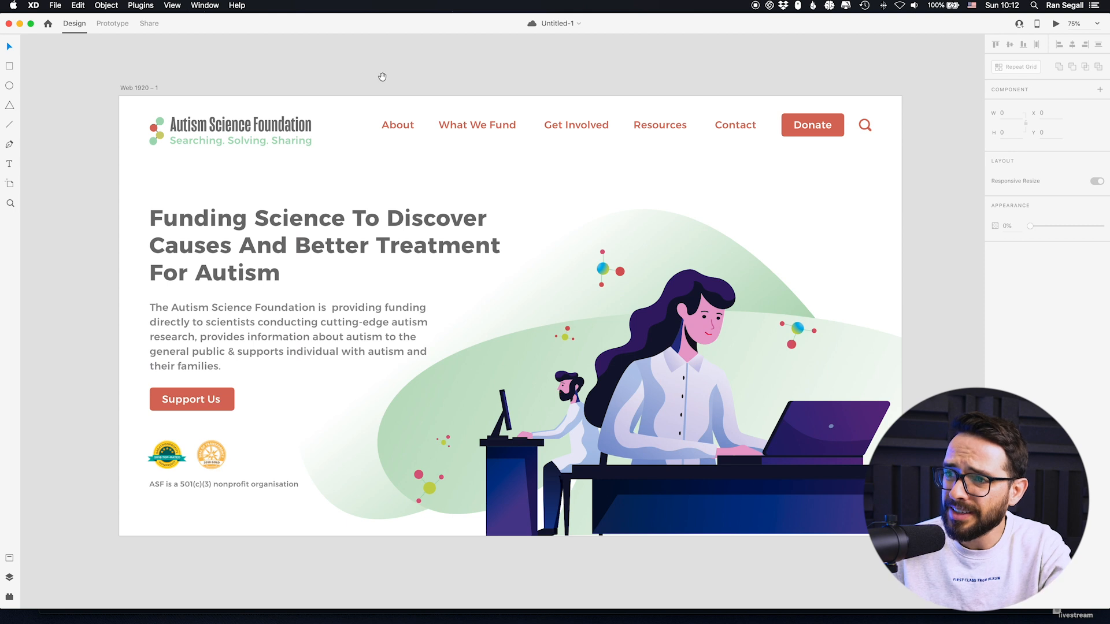
left_click_drag(385, 78, 359, 87)
scroll(359, 88, "down", 5)
scroll(359, 88, "down", 3)
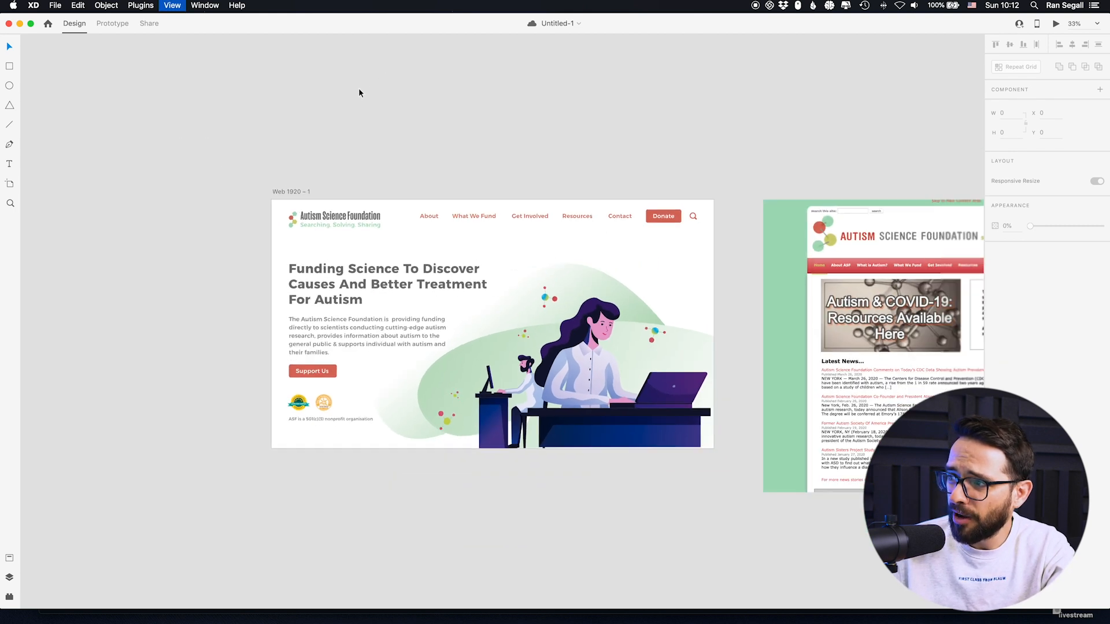
mouse_move(432, 80)
left_mouse_down()
mouse_move(678, 166)
mouse_move(540, 171)
left_mouse_up()
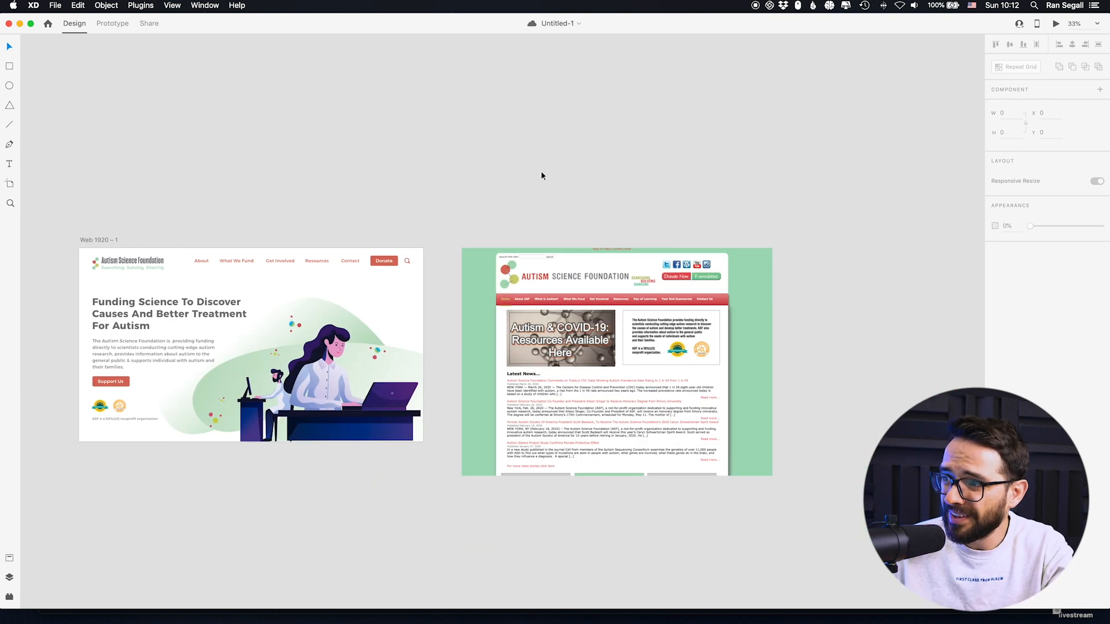
key("super+3")
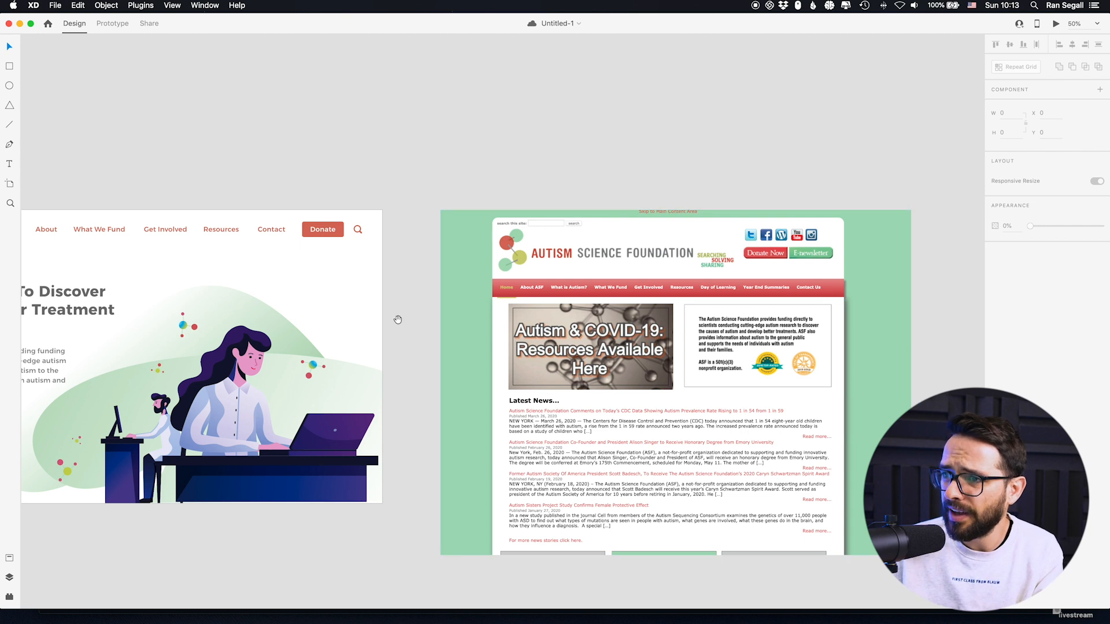
scroll(400, 319, "left", 5)
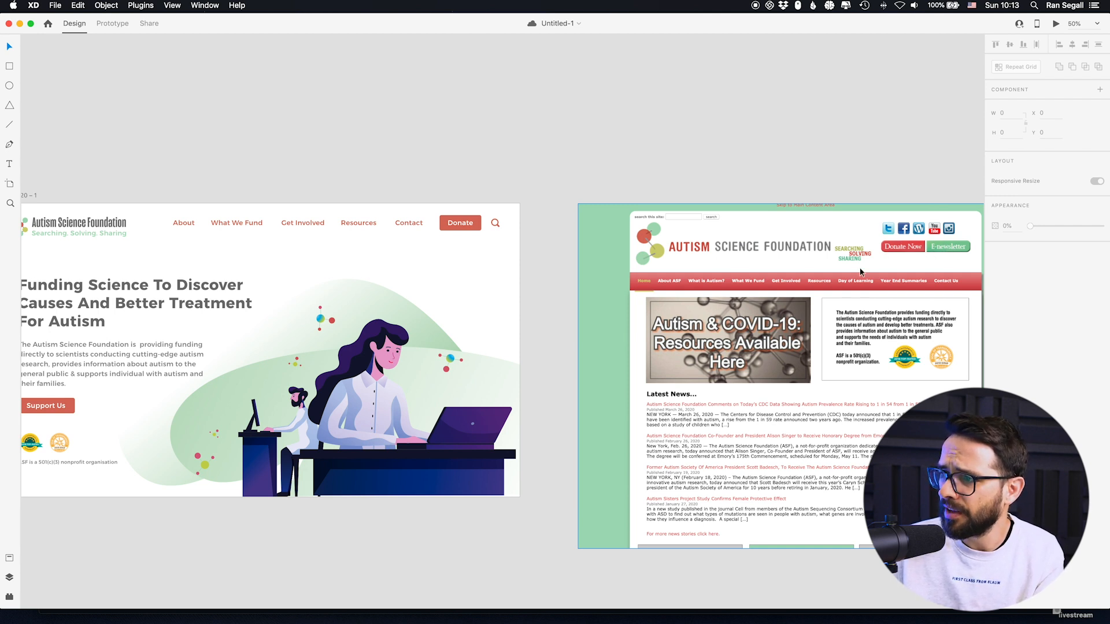
scroll(864, 310, "right", 5)
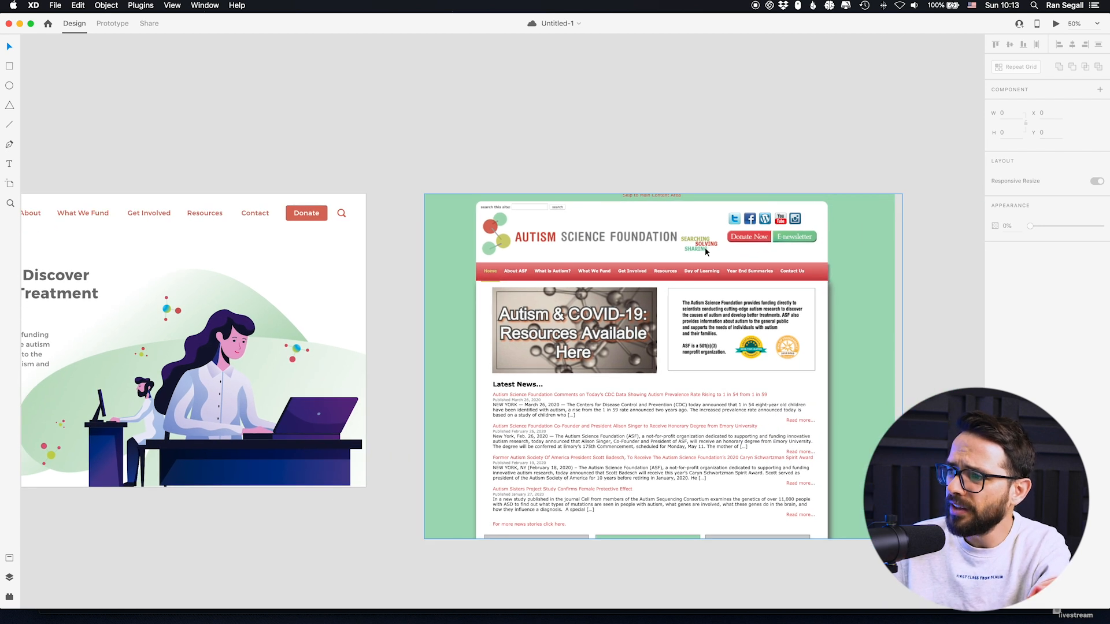
scroll(706, 252, "up", 3)
scroll(607, 277, "up", 3)
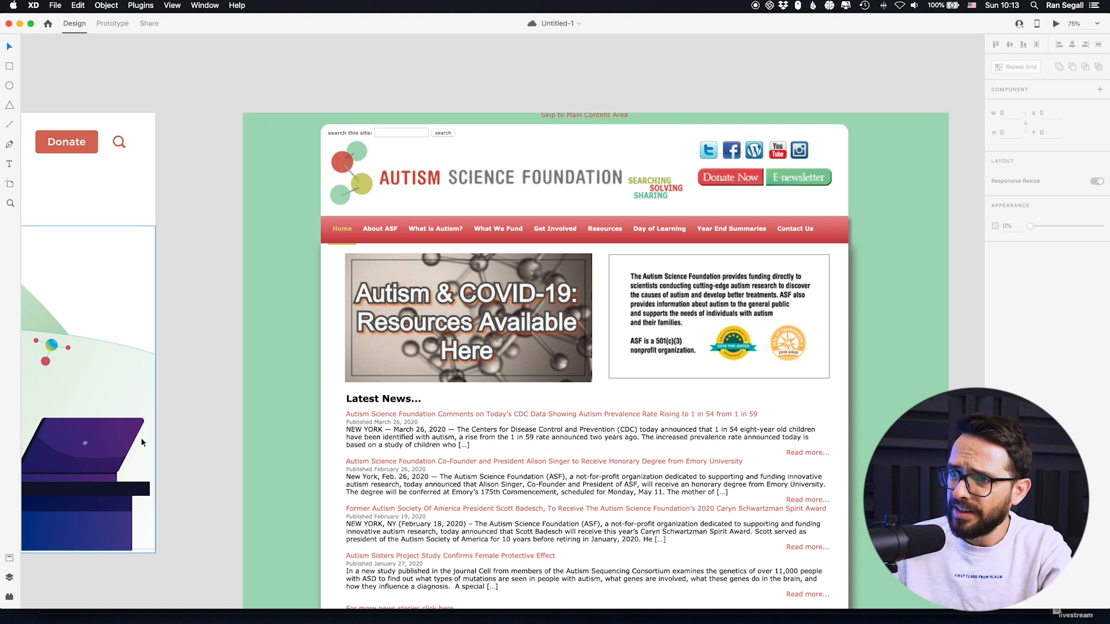
scroll(394, 359, "left", 10)
scroll(260, 304, "left", 8)
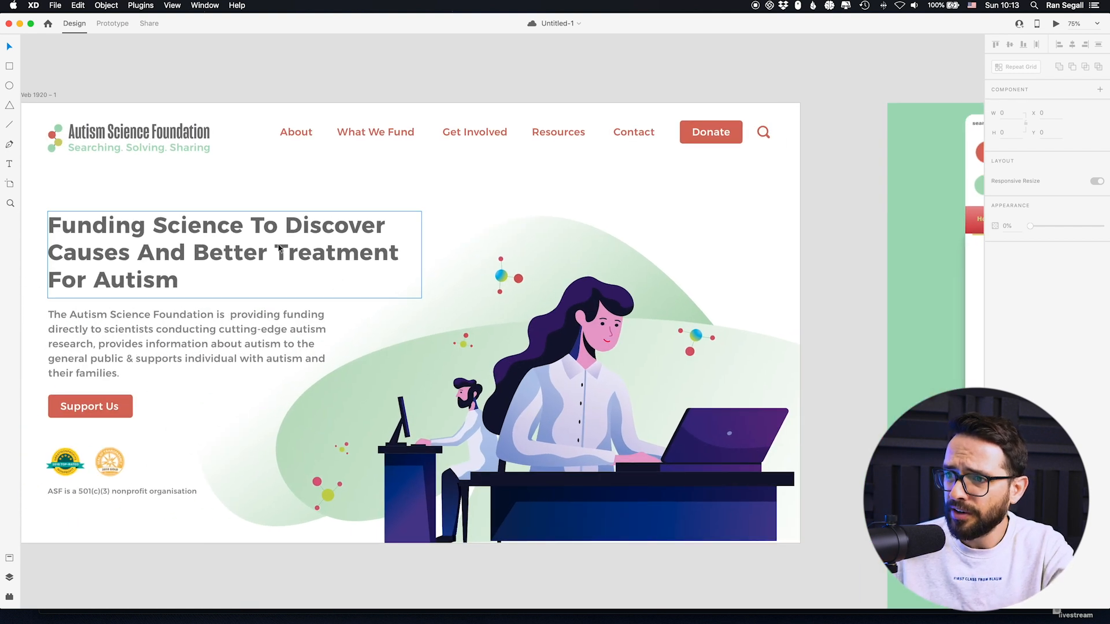
scroll(279, 250, "down", 5)
scroll(280, 250, "down", 3)
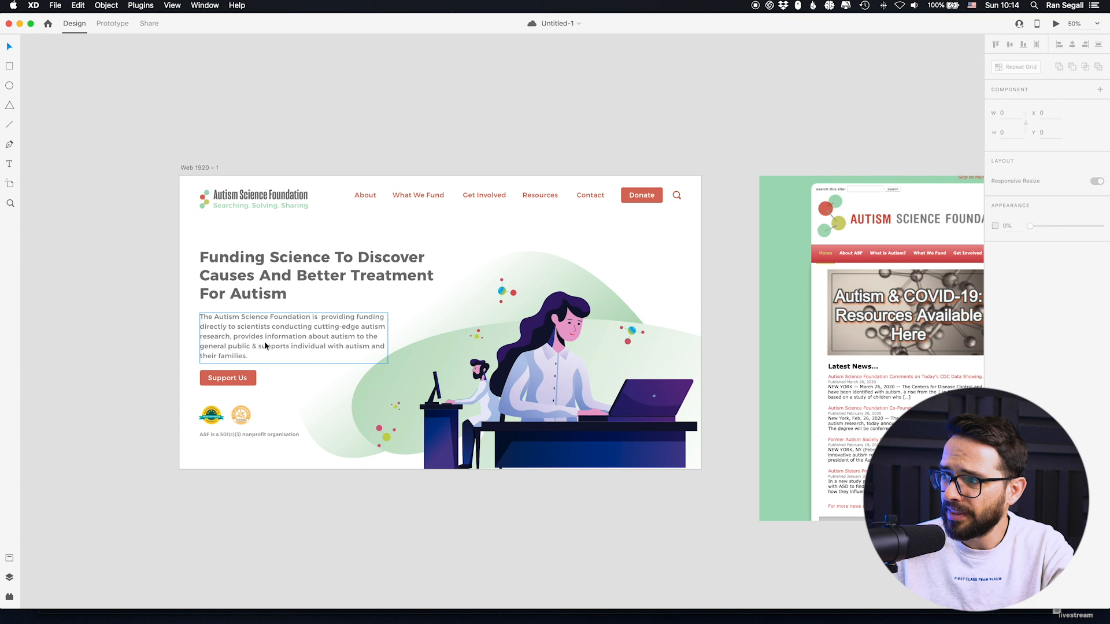
scroll(520, 338, "right", 6)
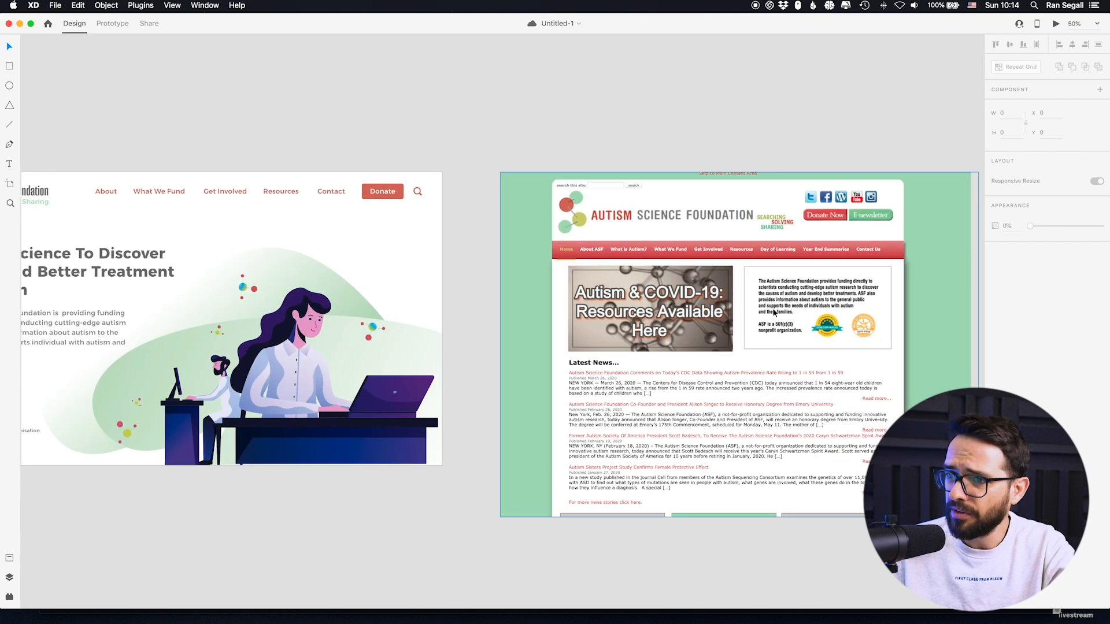
scroll(742, 289, "left", 5)
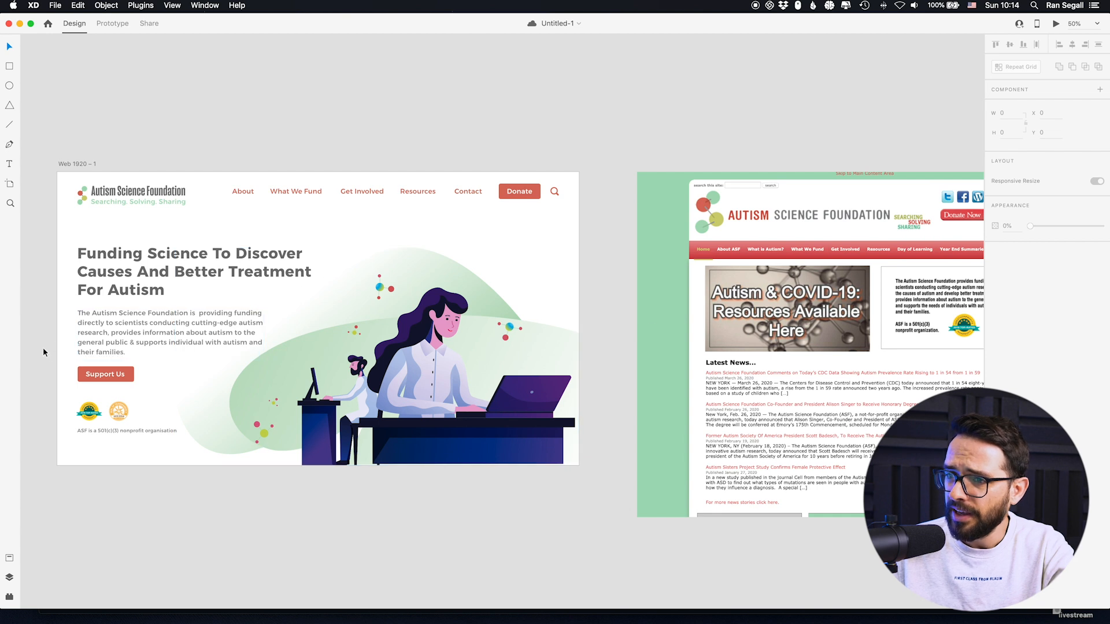
scroll(48, 355, "left", 2)
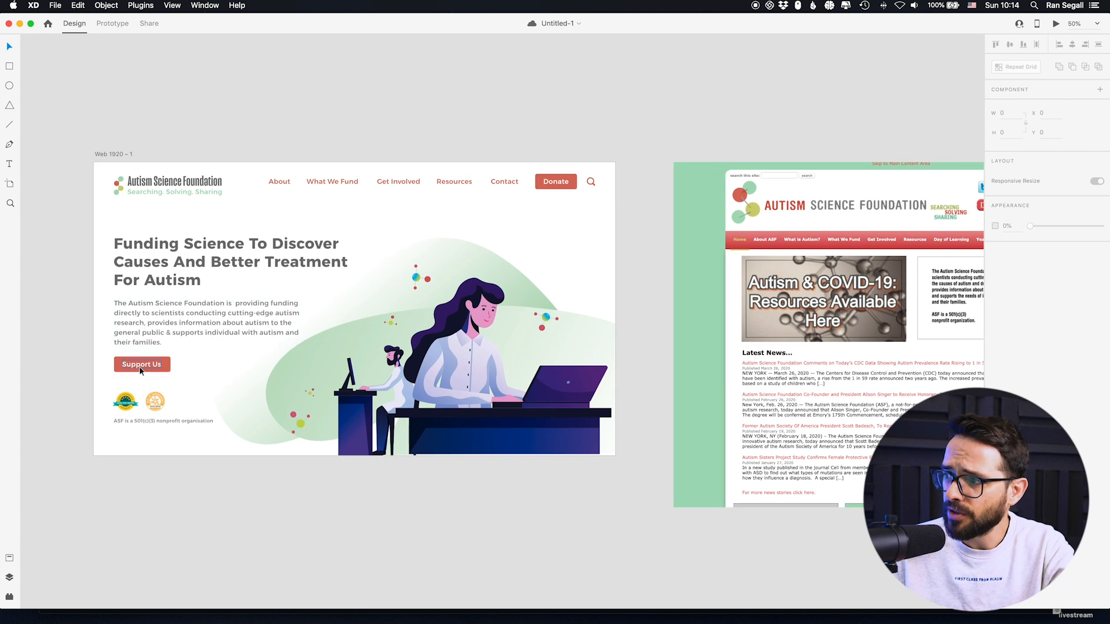
scroll(109, 371, "right", 5)
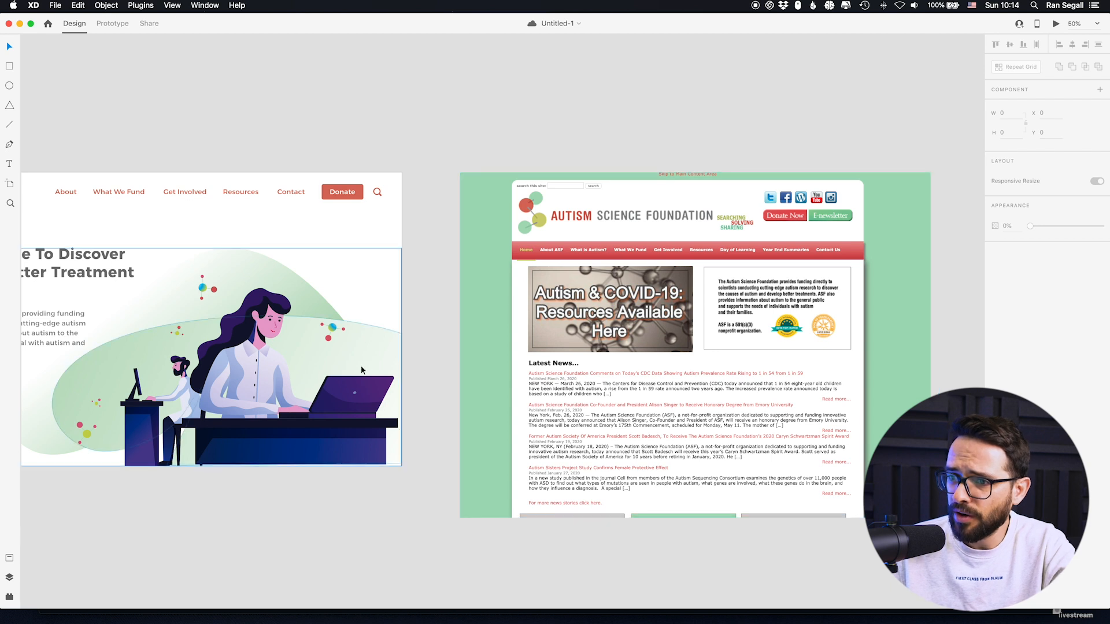
scroll(390, 330, "left", 6)
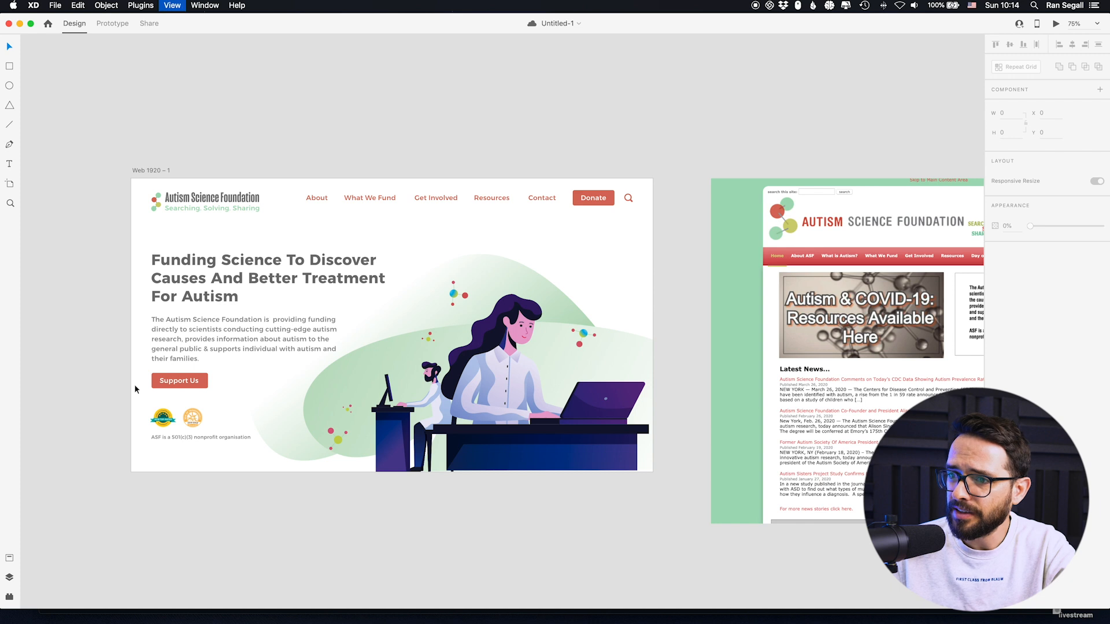
scroll(136, 390, "up", 4)
scroll(347, 303, "up", 3)
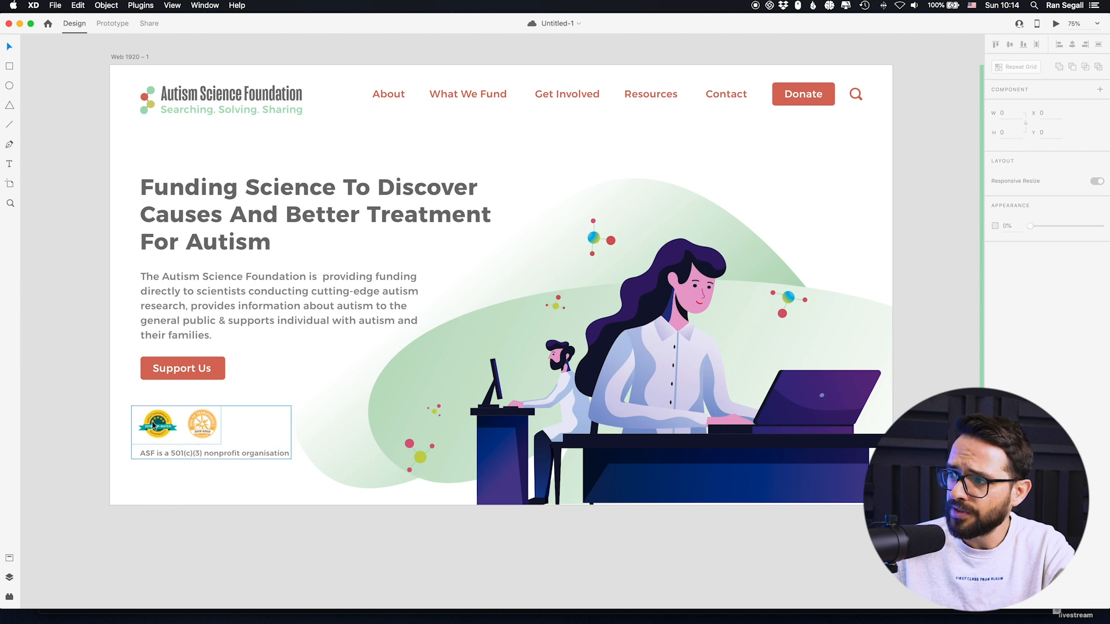
scroll(165, 431, "right", 10)
scroll(636, 340, "right", 10)
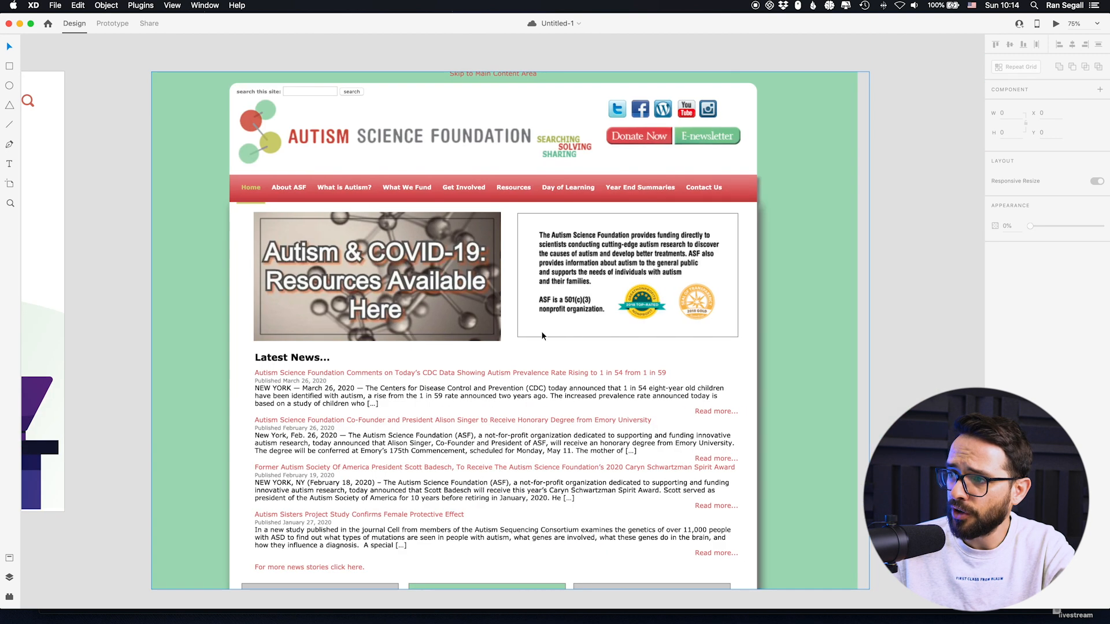
scroll(645, 318, "left", 10)
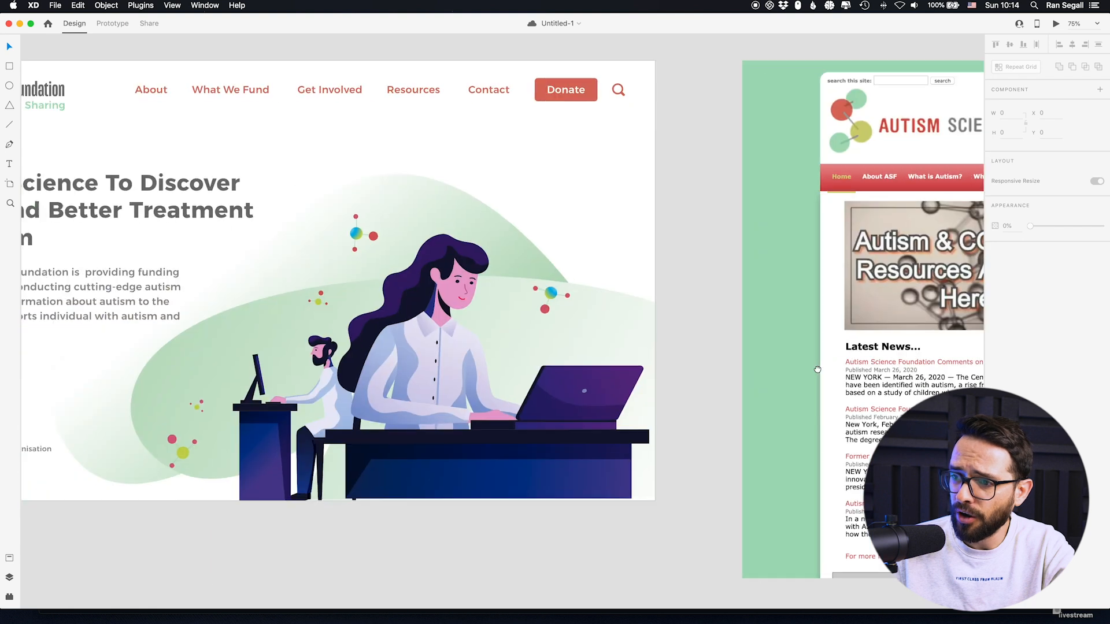
scroll(347, 348, "left", 5)
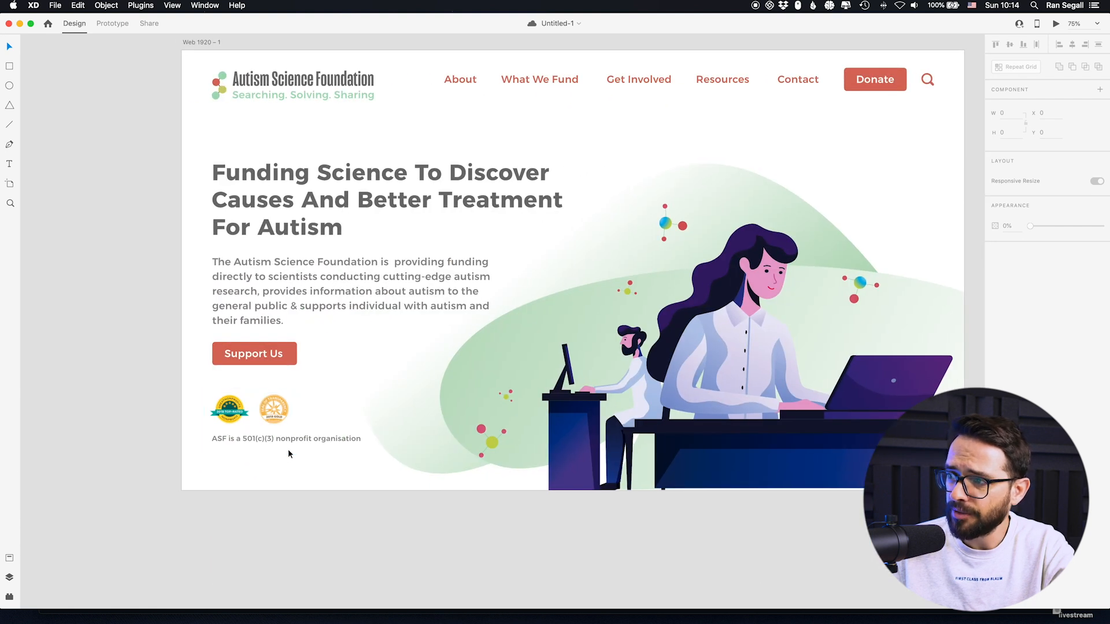
scroll(610, 227, "down", 3)
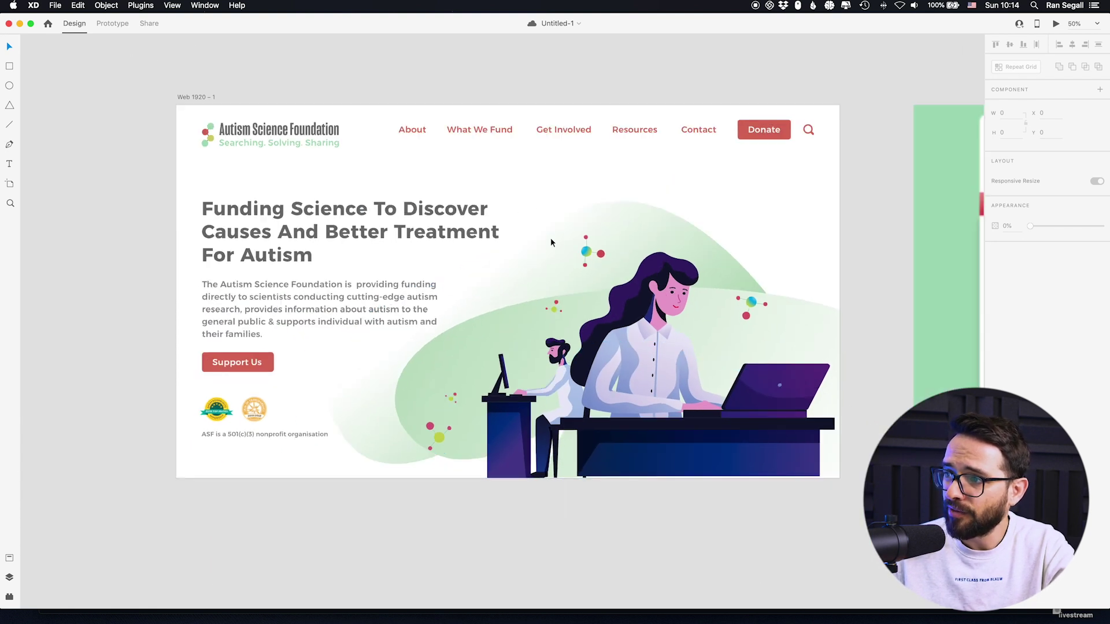
scroll(563, 238, "down", 5)
scroll(551, 241, "down", 2)
Recentre the view so the redesign and old screenshot sit side by side at 50%.
left_click_drag(717, 181, 611, 177)
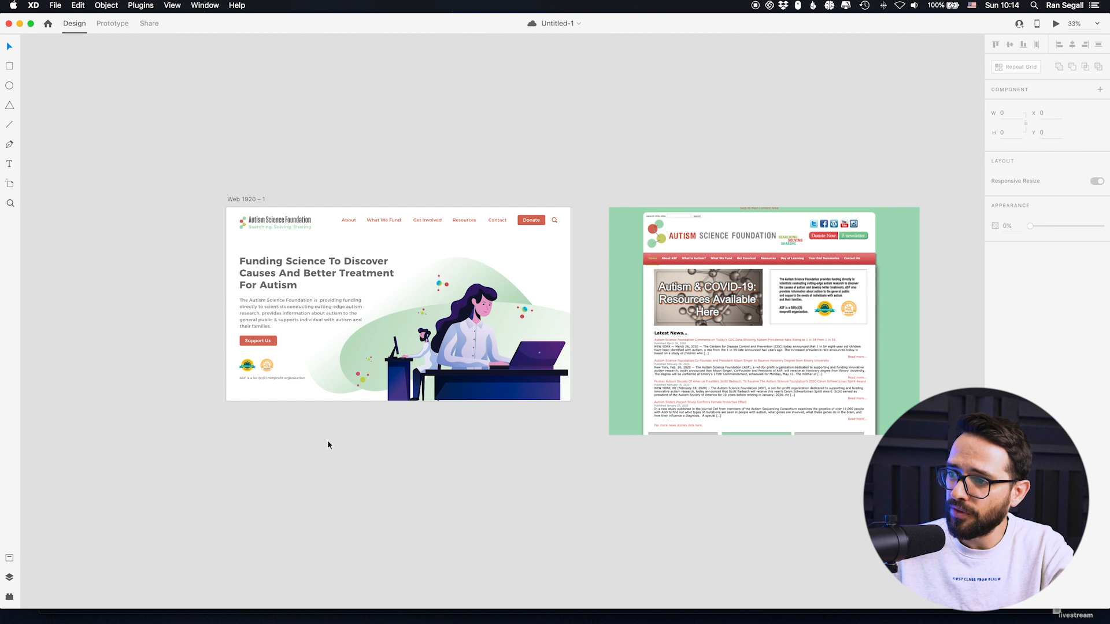
scroll(328, 445, "up", 3)
scroll(328, 445, "up", 3)
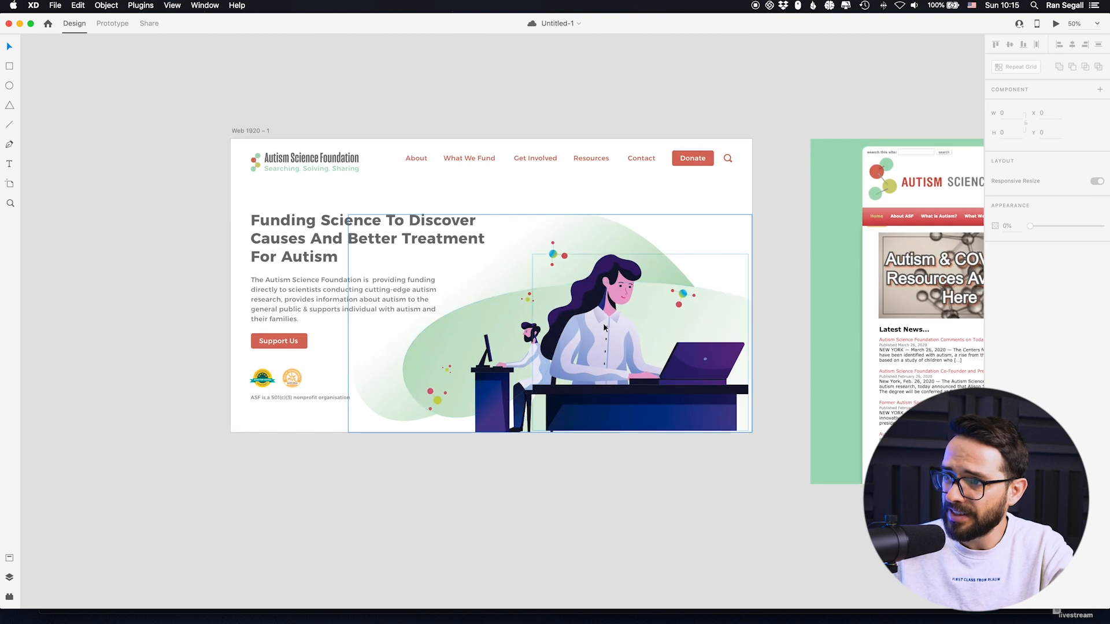